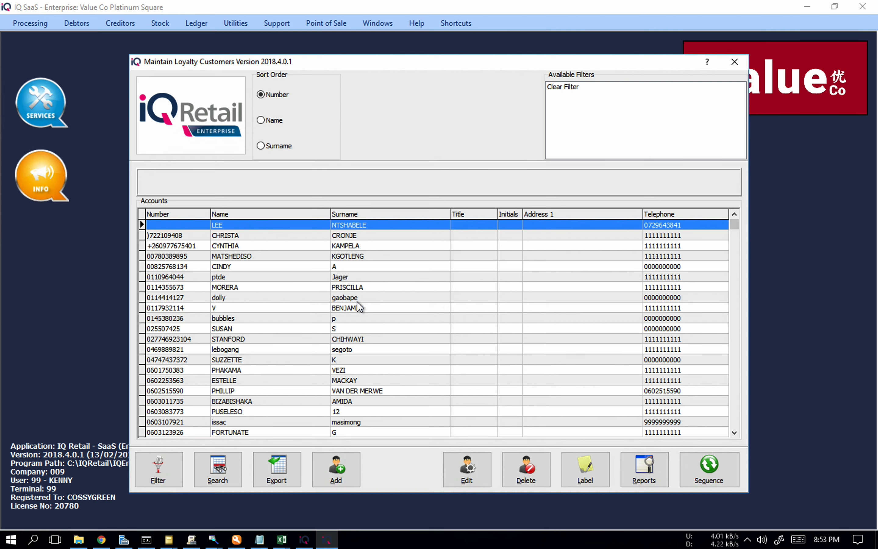
Step: Add a new loyalty customer and fill in the account number, first name, surname and birth date
click(337, 466)
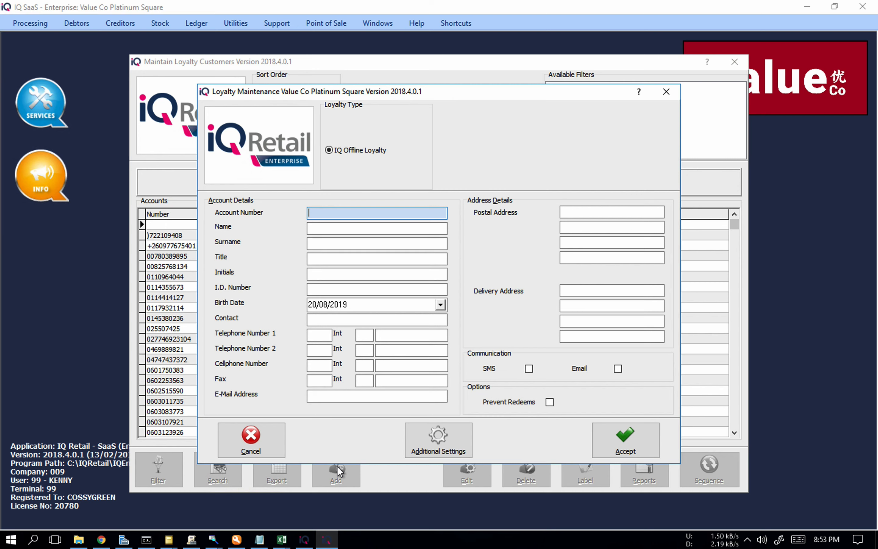
text(0811111111)
key(Tab)
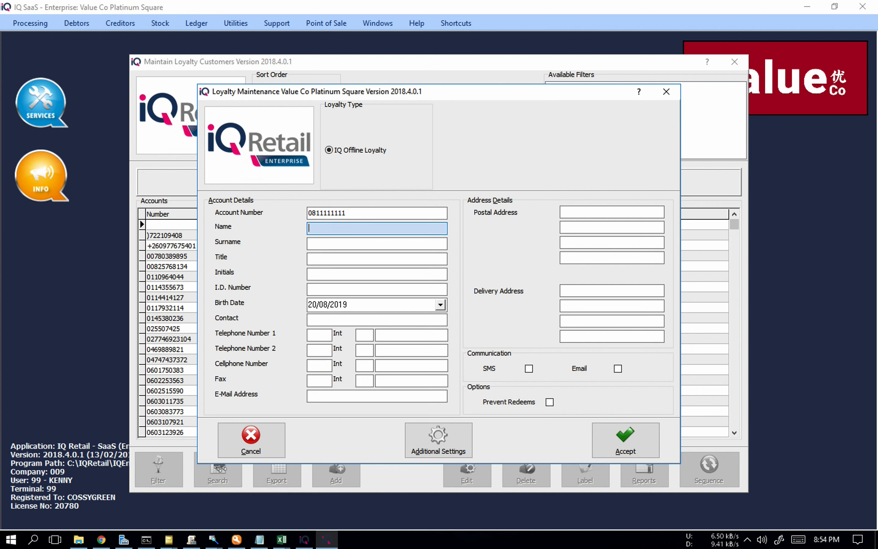
key(Tab)
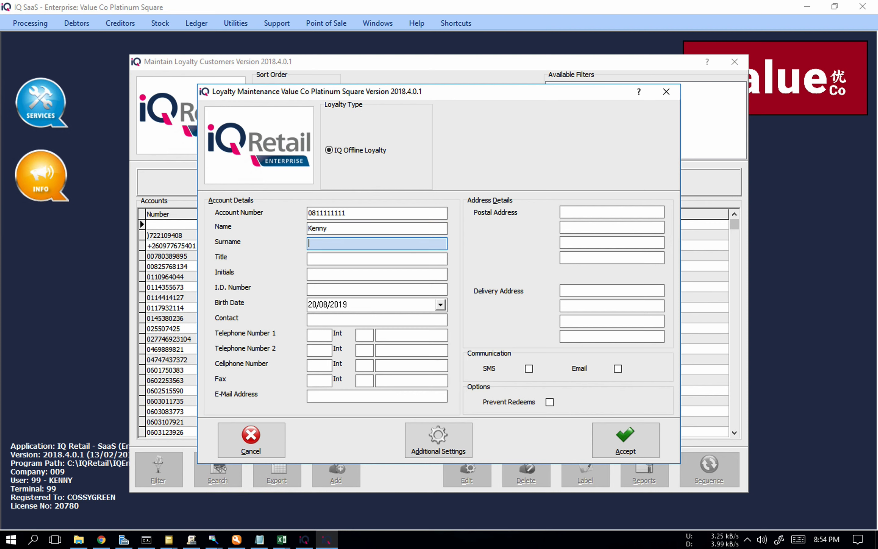
click(440, 305)
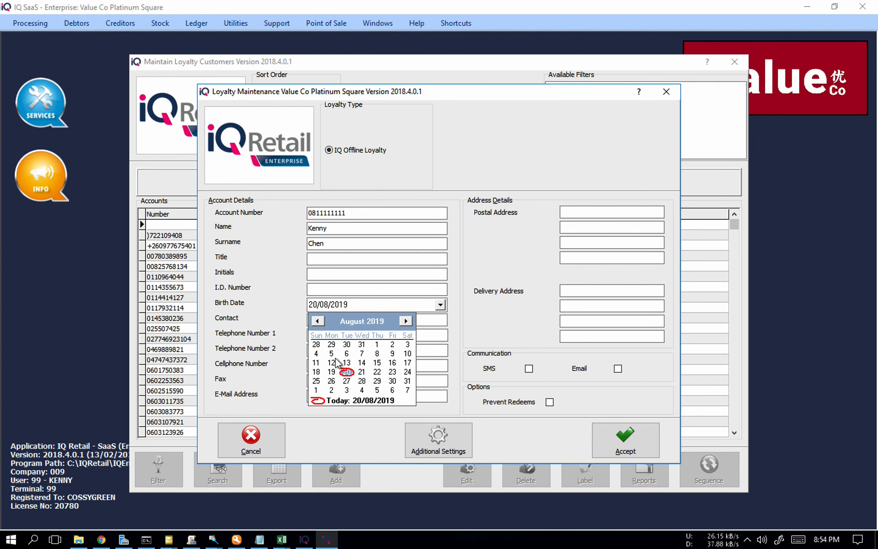
click(332, 371)
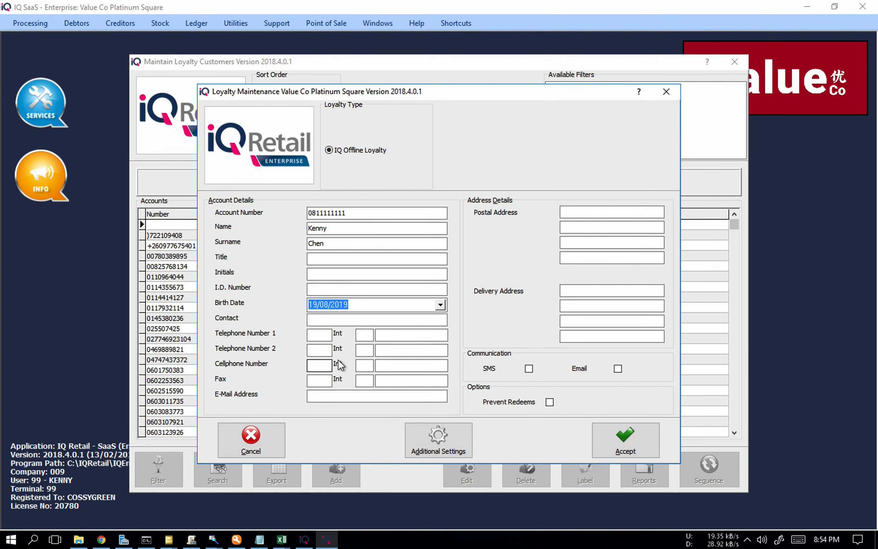
Step: Enter the customer's first telephone number and cellphone number, save the new loyalty account and close the customer list
click(367, 334)
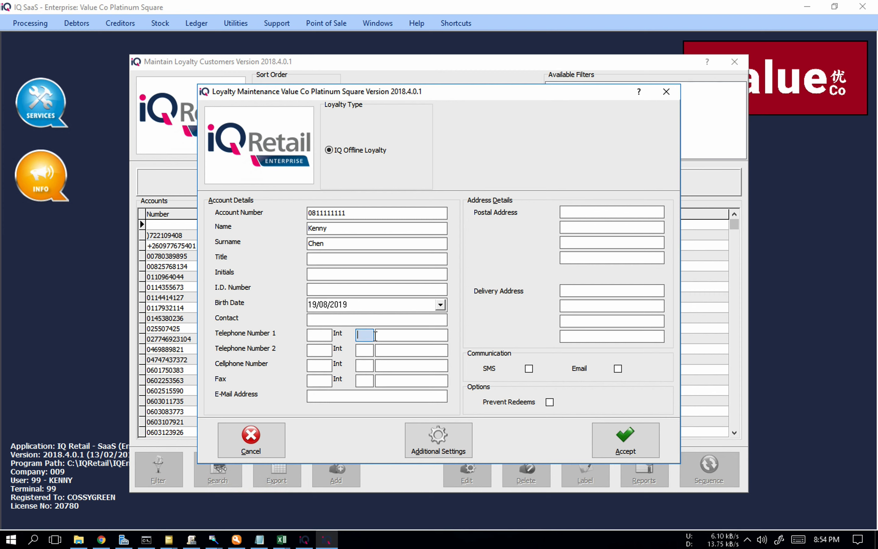
text(111)
click(406, 336)
text(1111111)
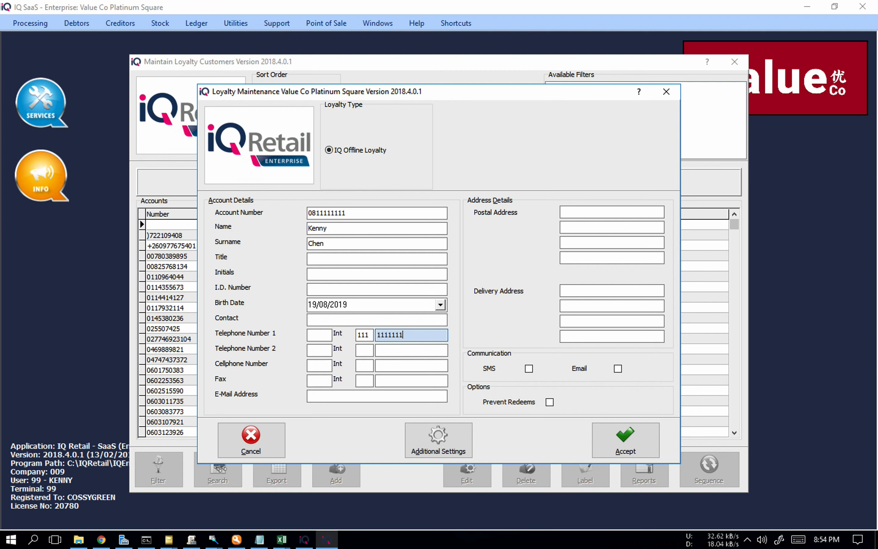
click(364, 365)
text(111)
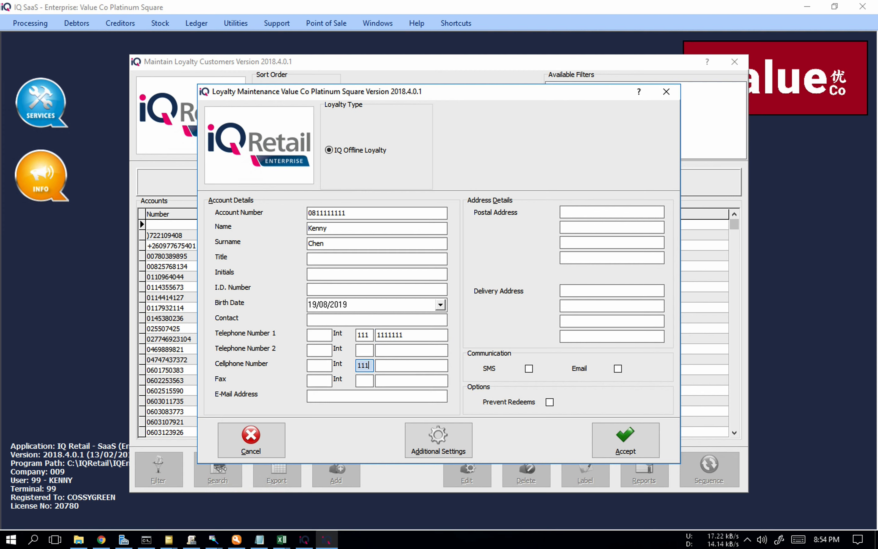
click(406, 366)
text(1111111)
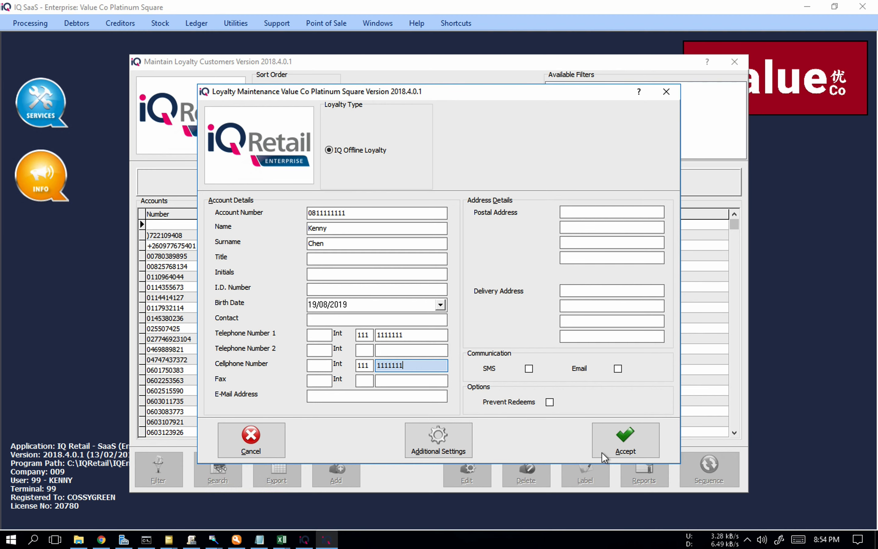
click(622, 453)
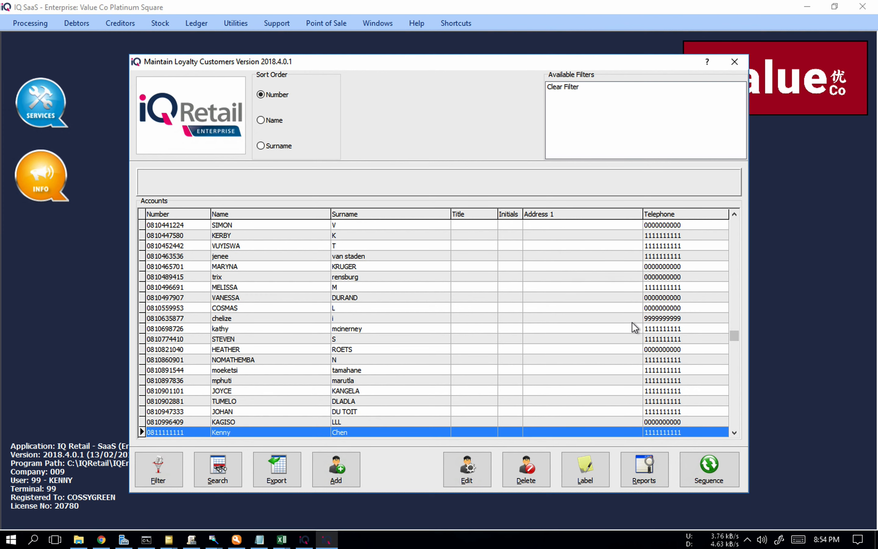
click(734, 62)
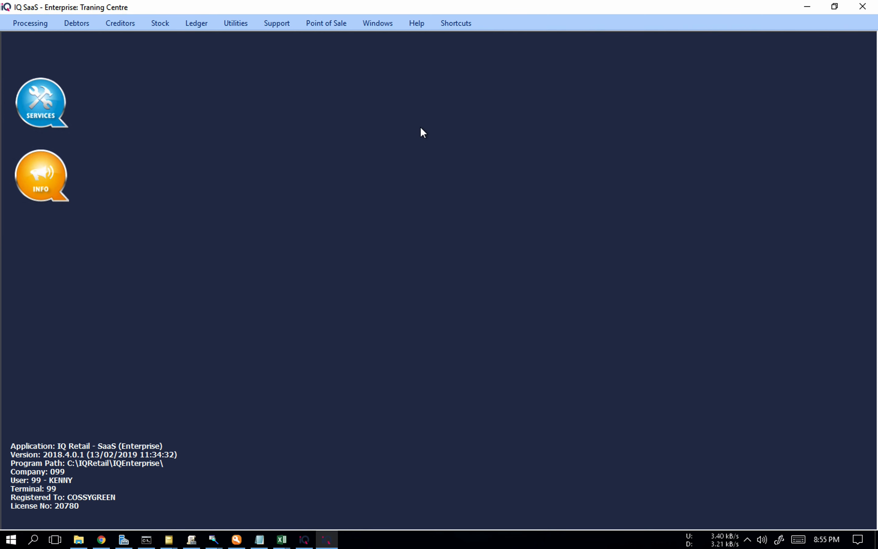
Step: Start a point-of-sale cash sale and attach the new loyalty customer by entering the loyalty account number
click(338, 22)
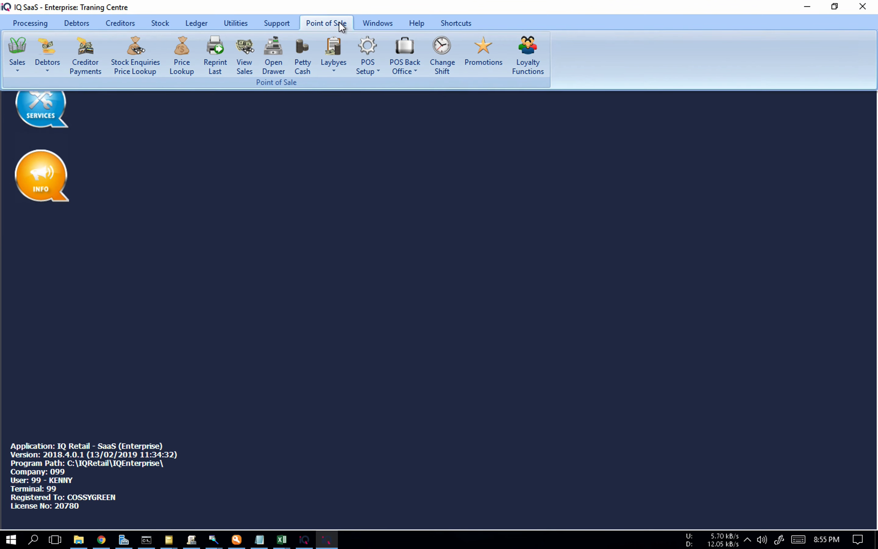
click(17, 68)
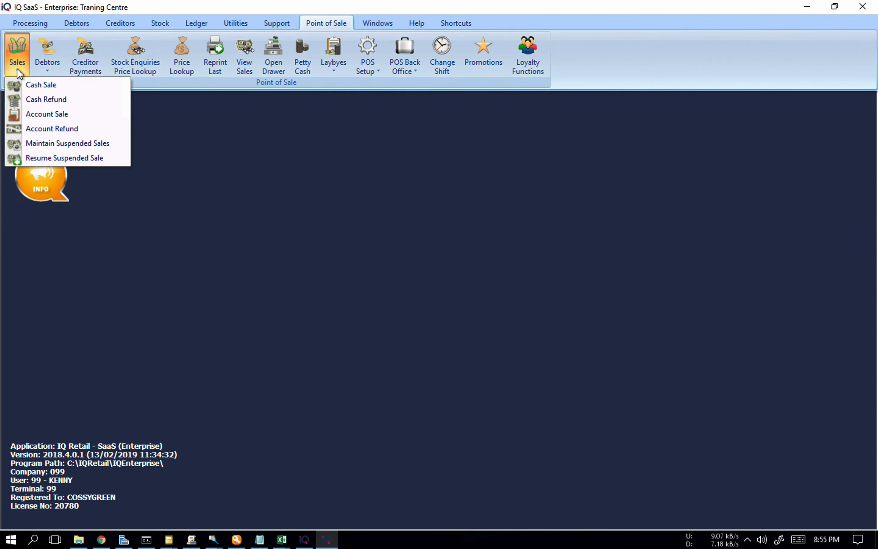
click(44, 85)
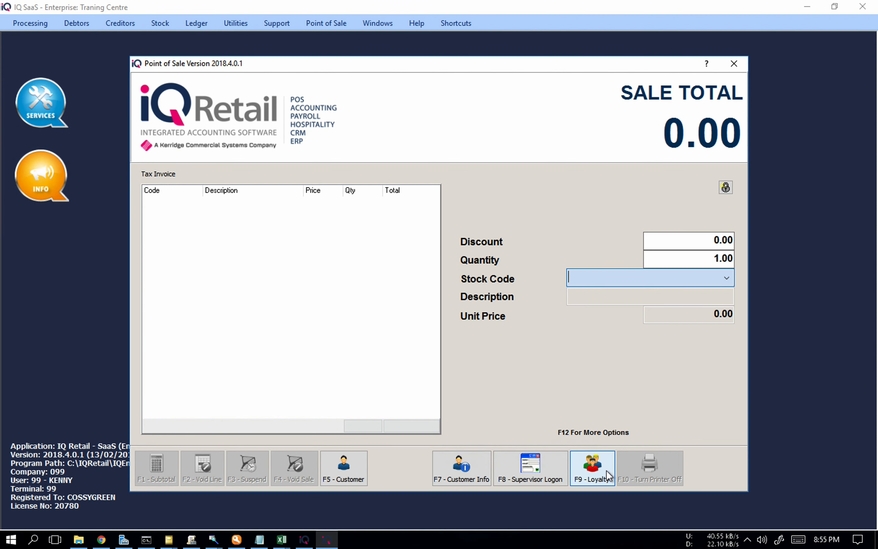
click(607, 470)
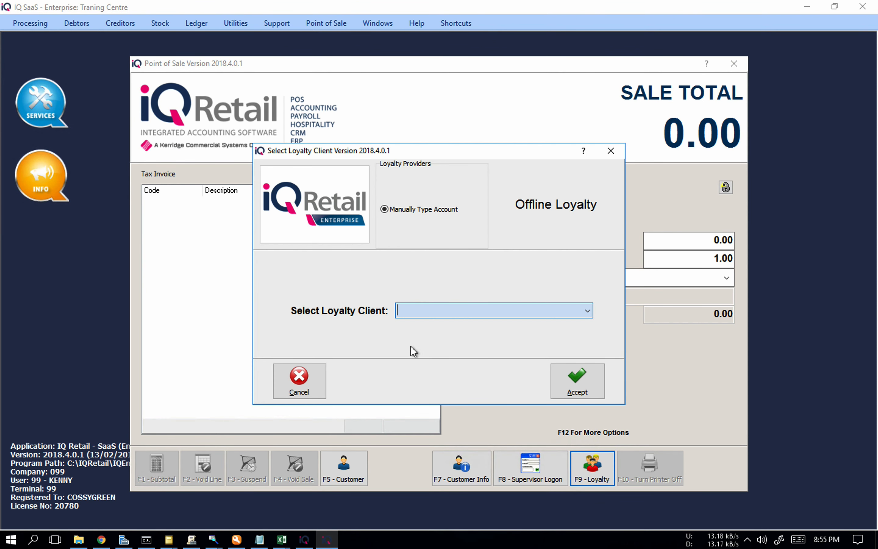
text(0811111111)
click(578, 381)
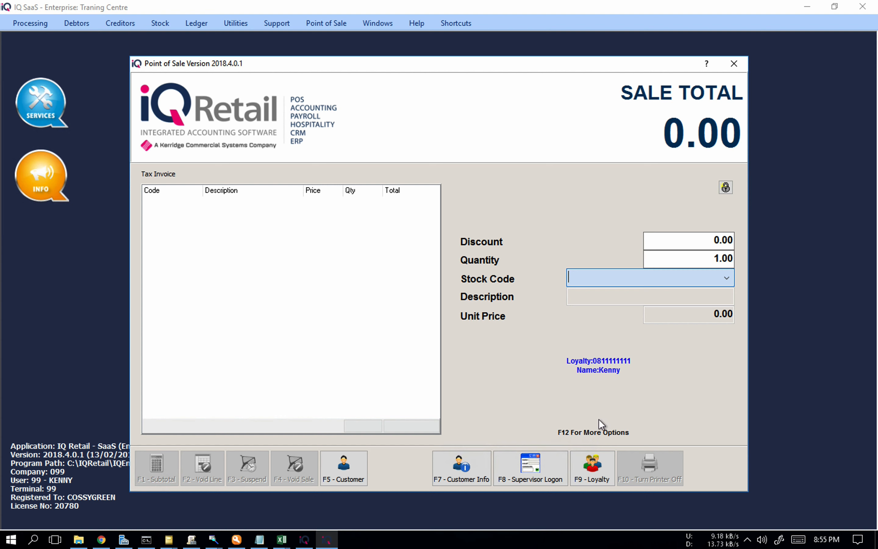
Step: Reselect the sale's loyalty client by looking up the new customer's account number in the client search list
click(592, 457)
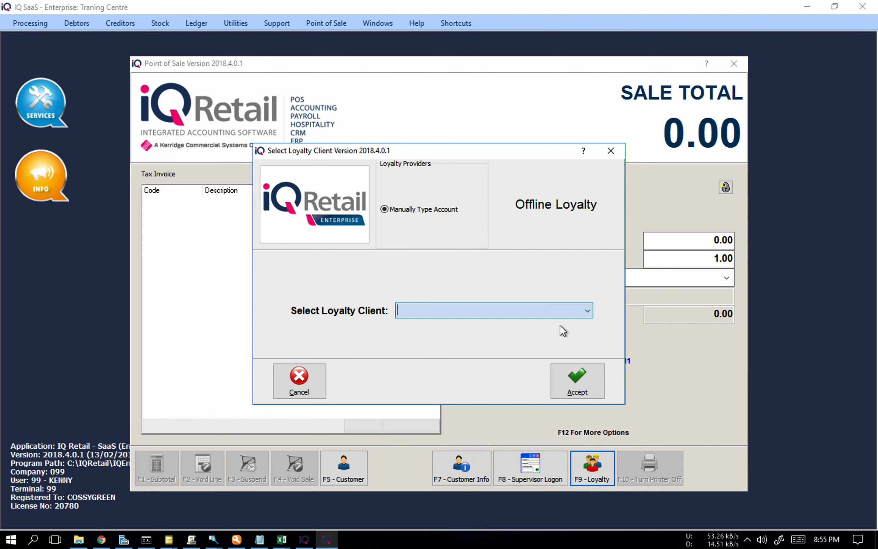
click(587, 314)
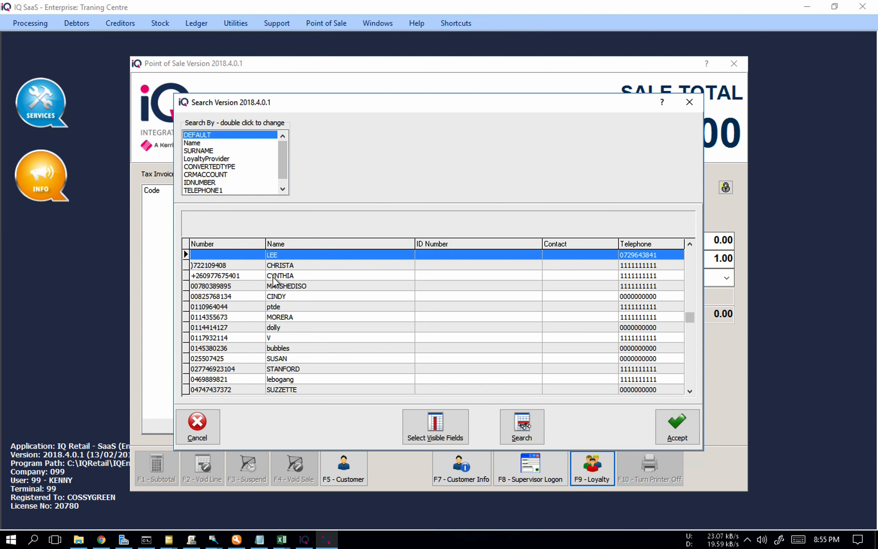
text(081888)
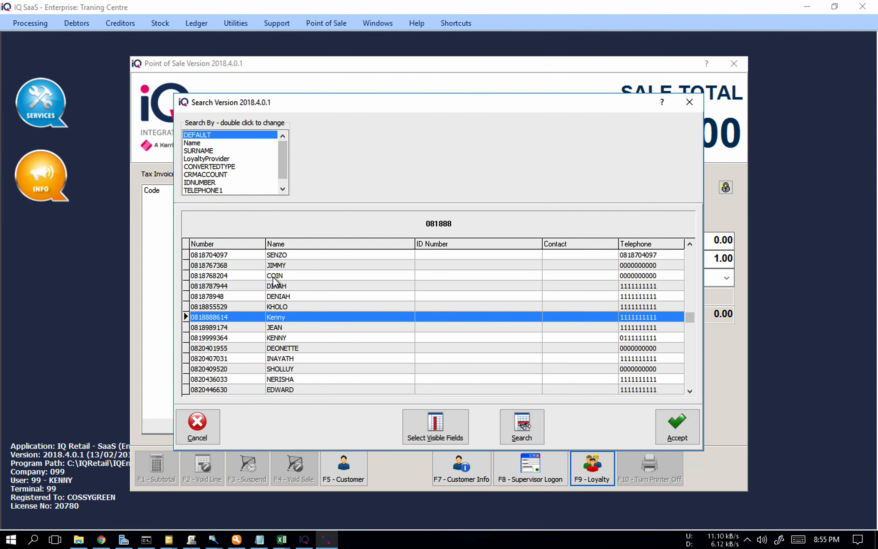
text(8)
key(BackSpace)
key(BackSpace)
key(BackSpace)
key(BackSpace)
key(BackSpace)
text(1111)
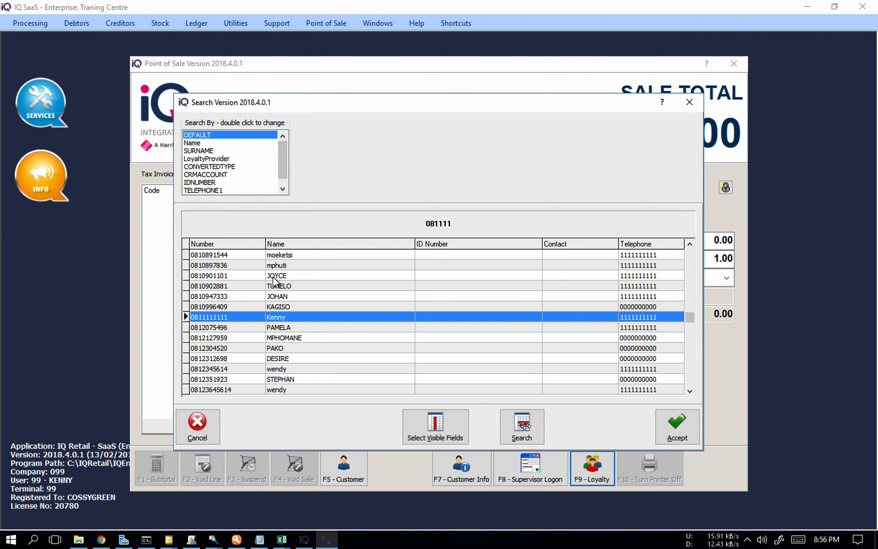
text(111111)
key(Return)
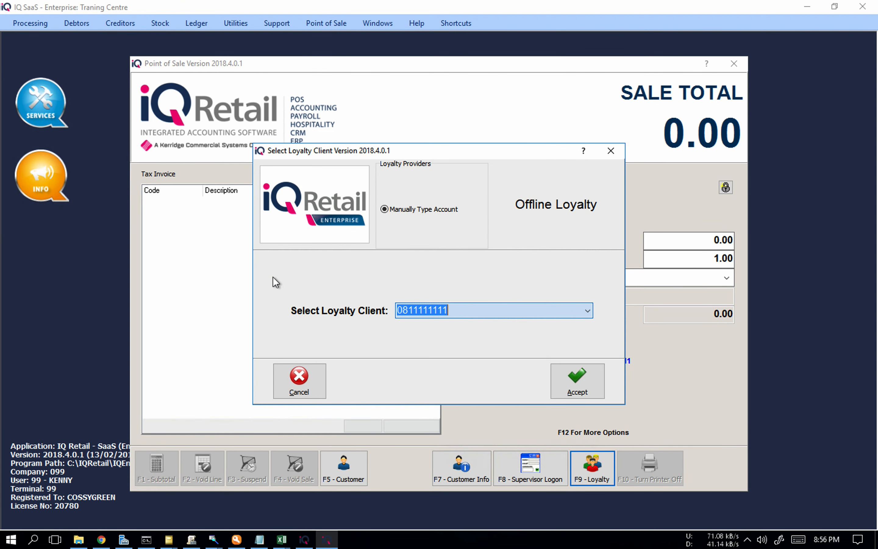
key(Return)
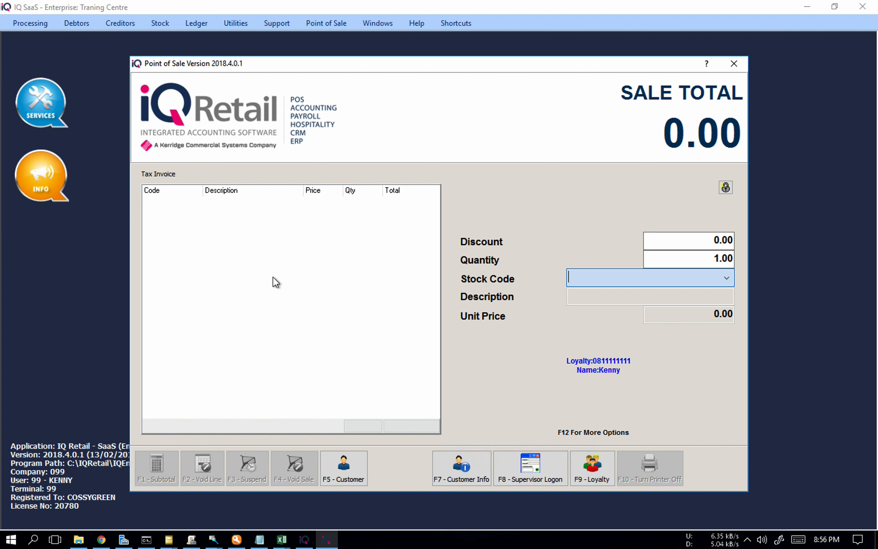
Step: Add one unit of stock code 002 to the sale
text(002)
key(Return)
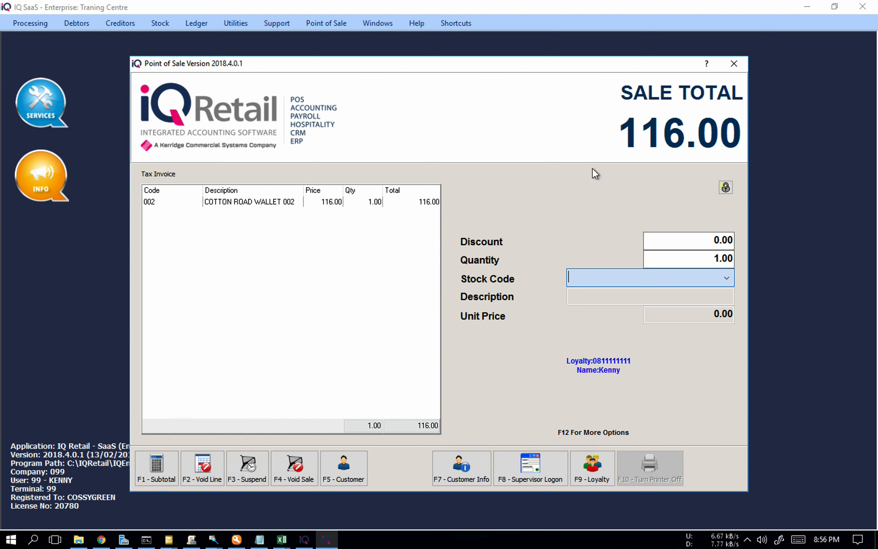
Step: Subtotal the sale and pay the full 116.00 in cash to complete it
click(166, 466)
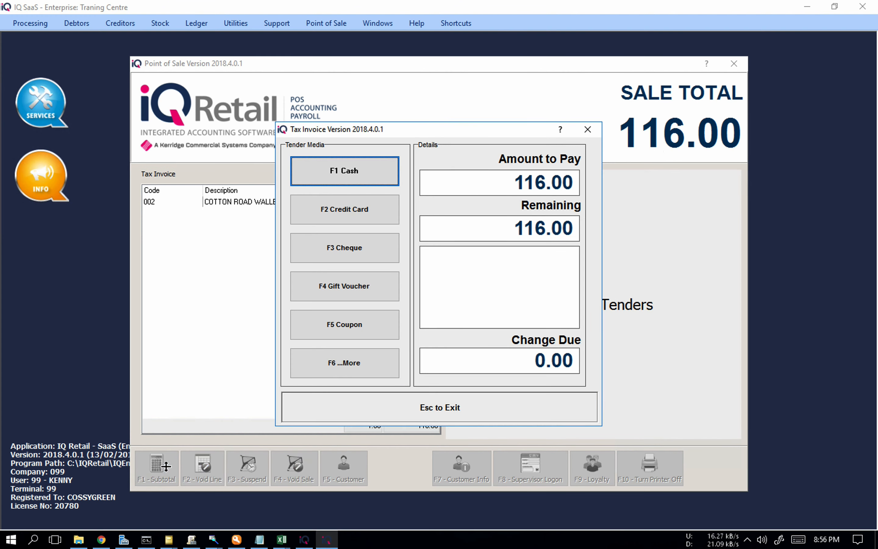
click(363, 177)
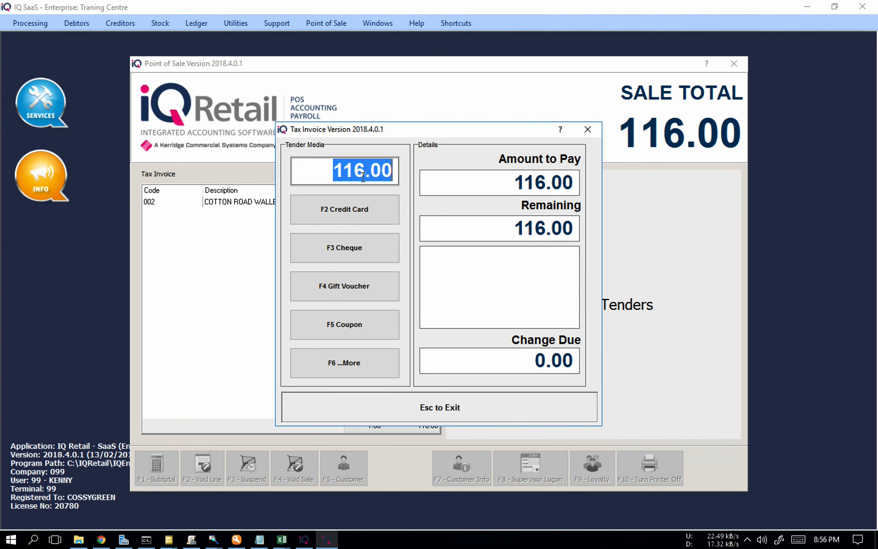
key(Return)
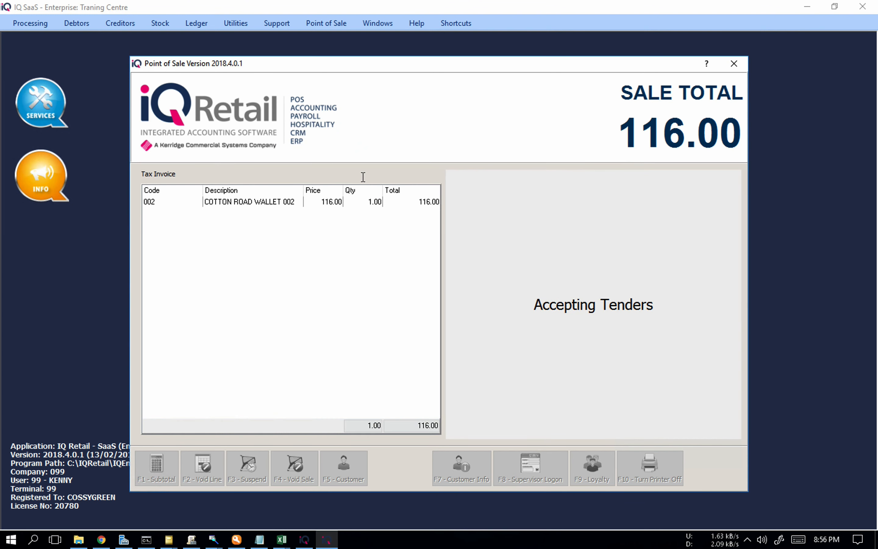
key(Return)
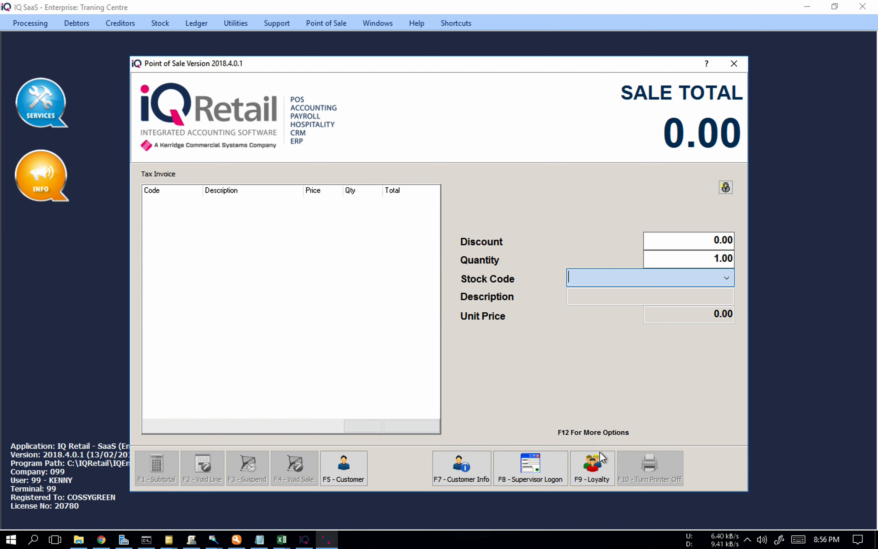
Step: Attach the same loyalty customer to the new sale by entering the loyalty account number
click(595, 462)
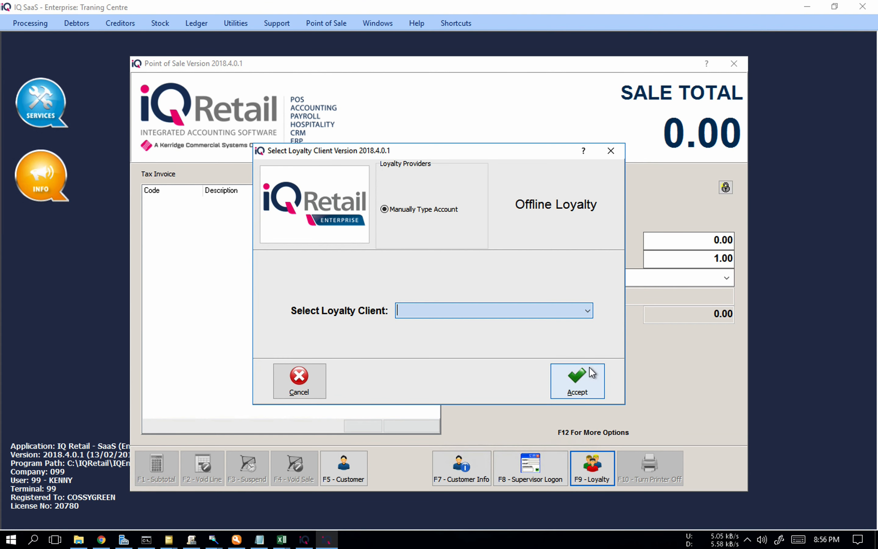
text(0811111111)
click(589, 384)
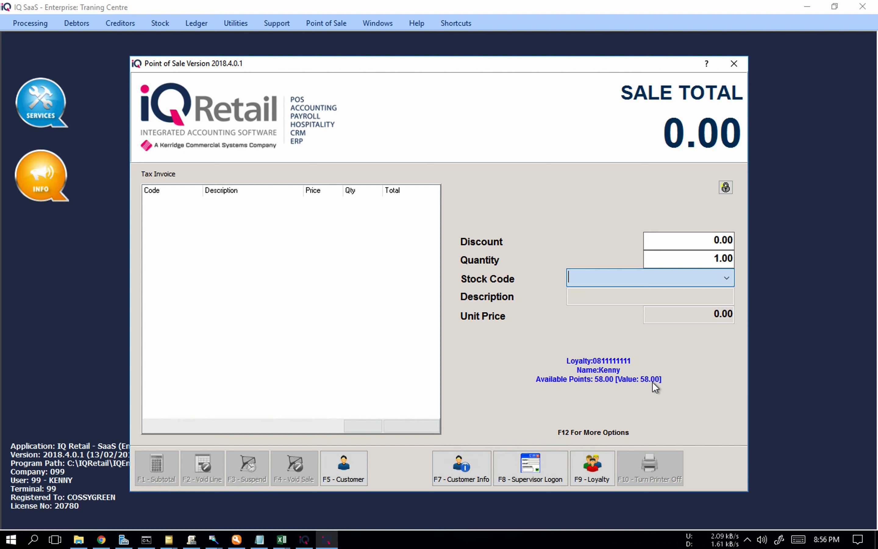
Step: Add one unit of stock code 88 to the sale with a unit price of 100.00
text(88)
key(Return)
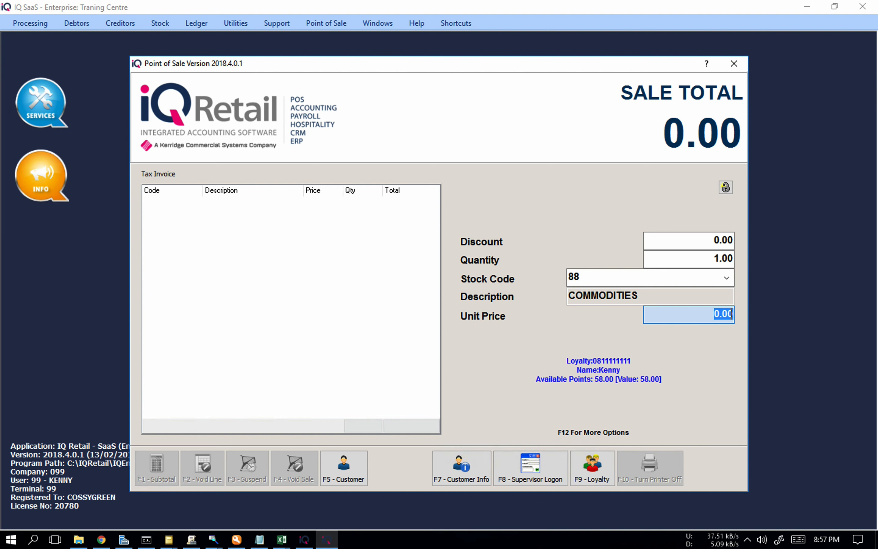
text(100)
key(Return)
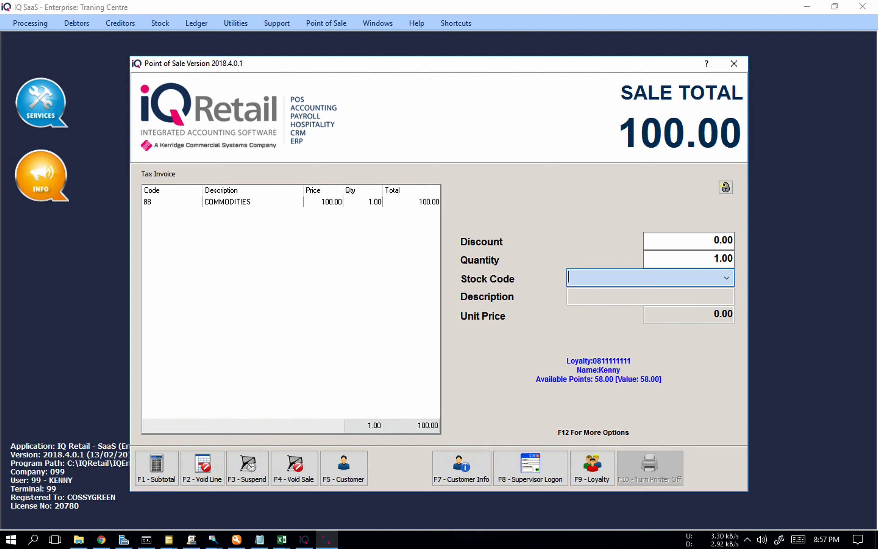
Step: Subtotal the sale and try to tender 90.00 with the V Points coupon
click(146, 469)
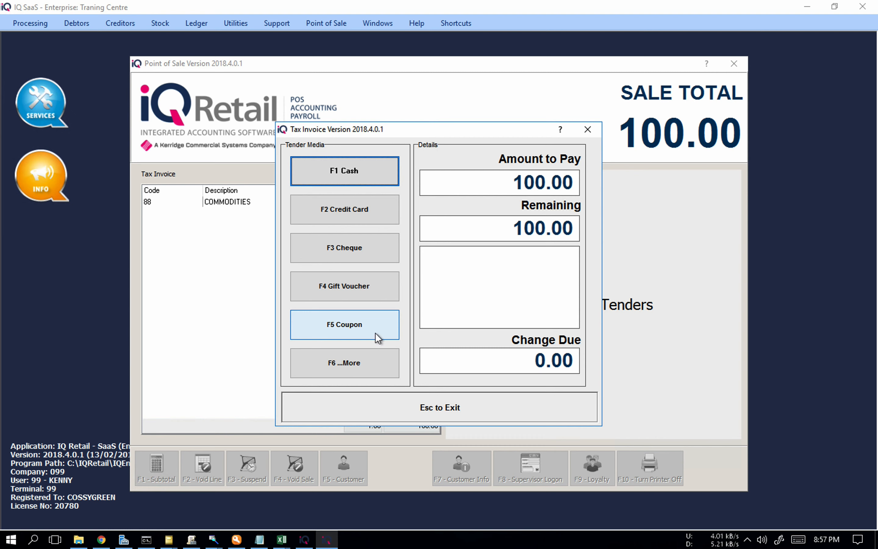
click(375, 333)
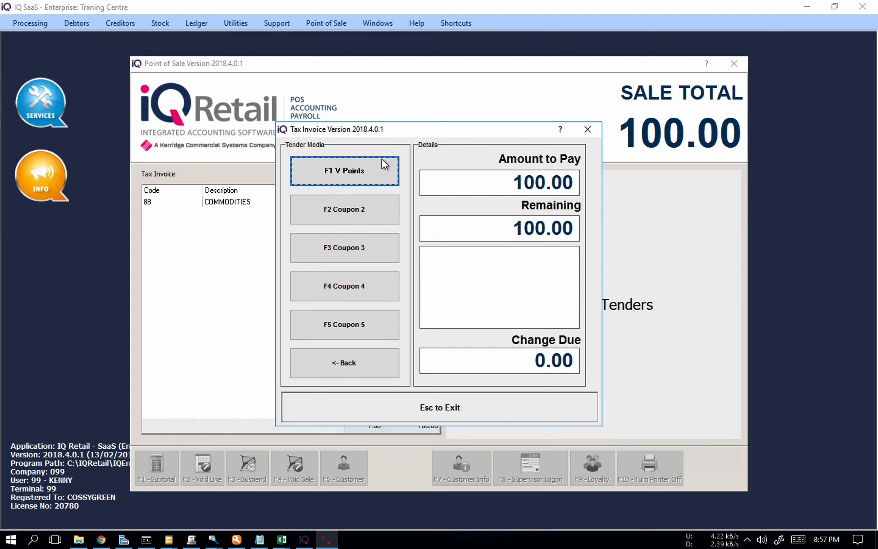
click(349, 180)
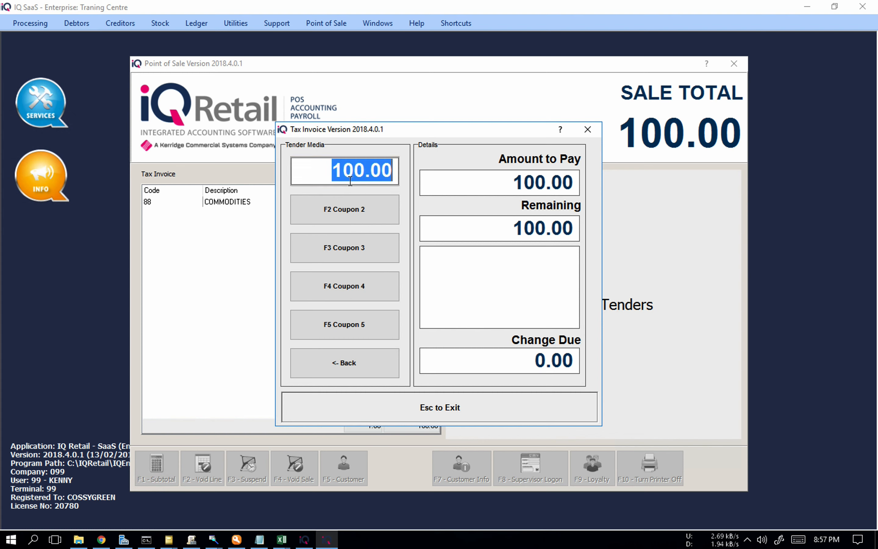
text(90)
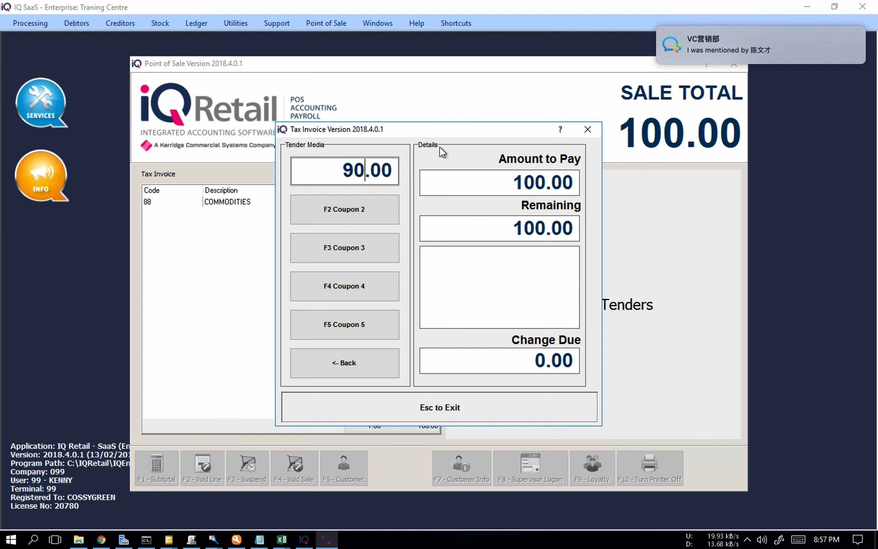
key(Return)
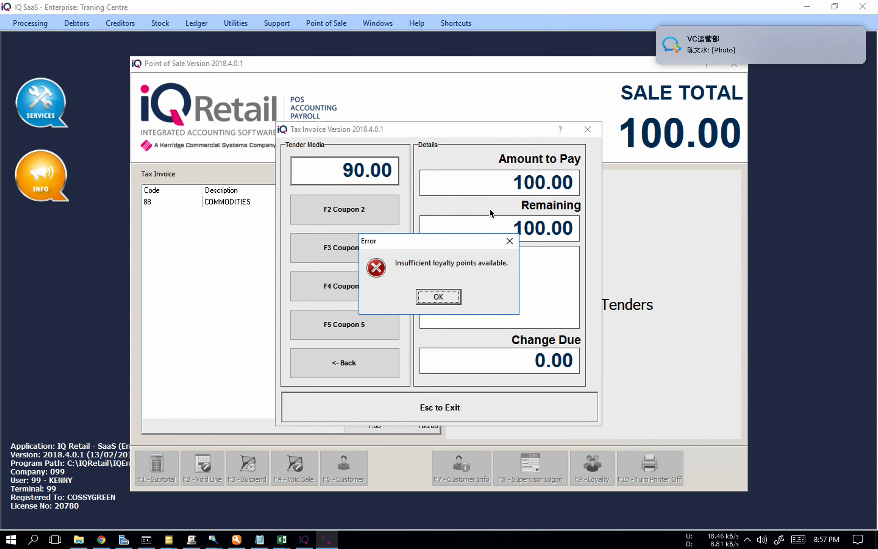
click(448, 296)
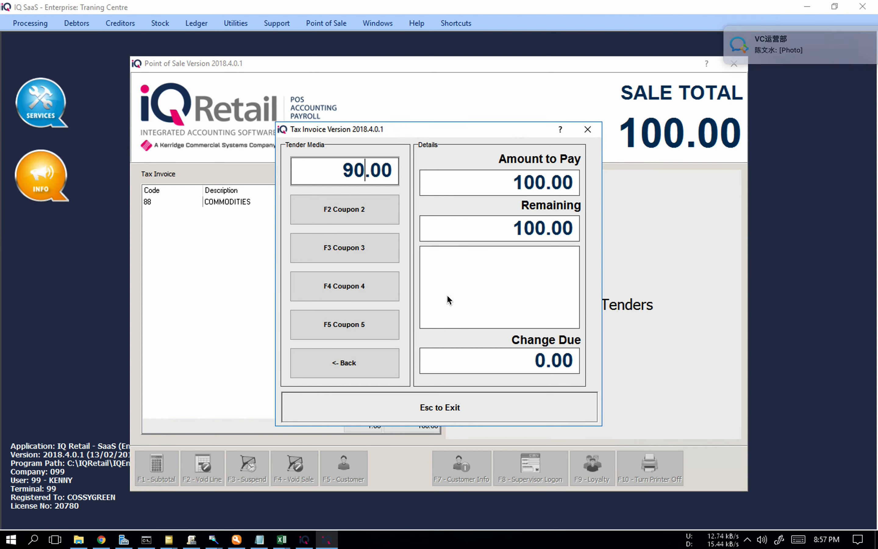
Step: Change the V Points tender to 58.00 and pay the remaining 42.00 in cash to complete the sale
key(BackSpace)
key(BackSpace)
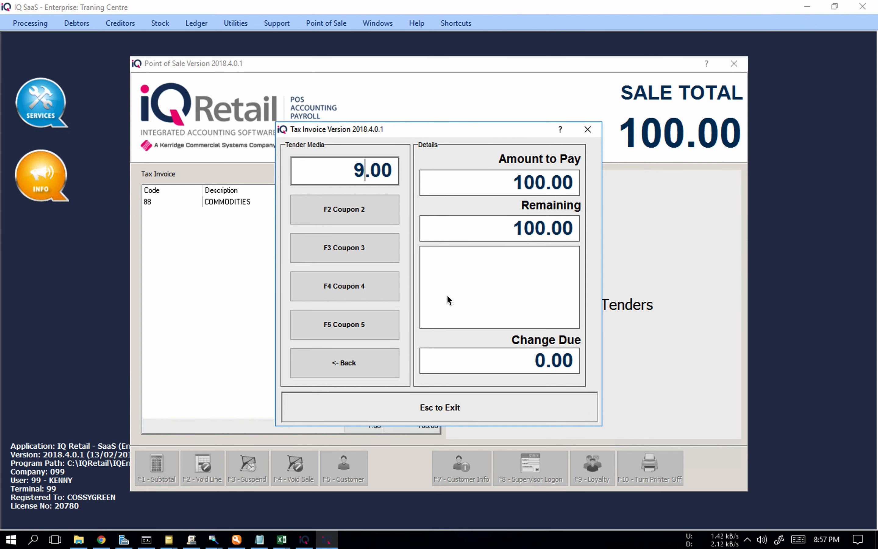
text(58)
key(Return)
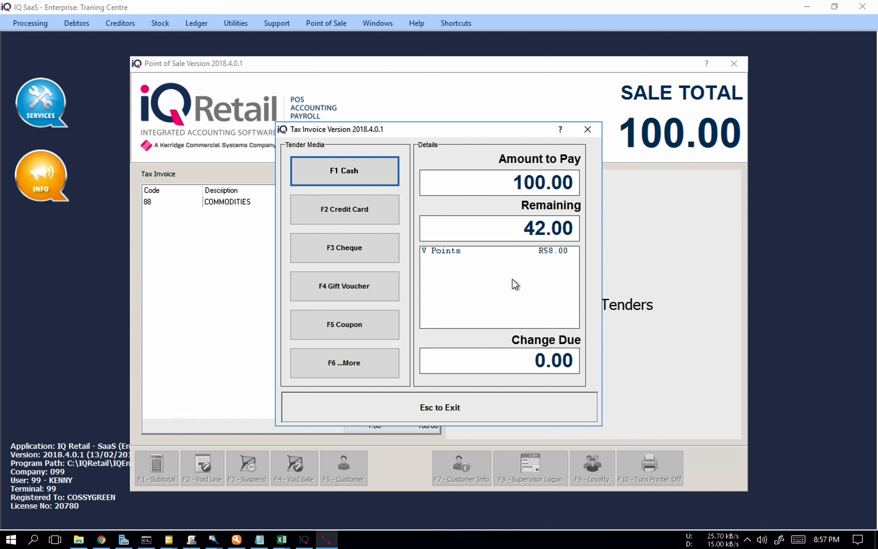
click(375, 181)
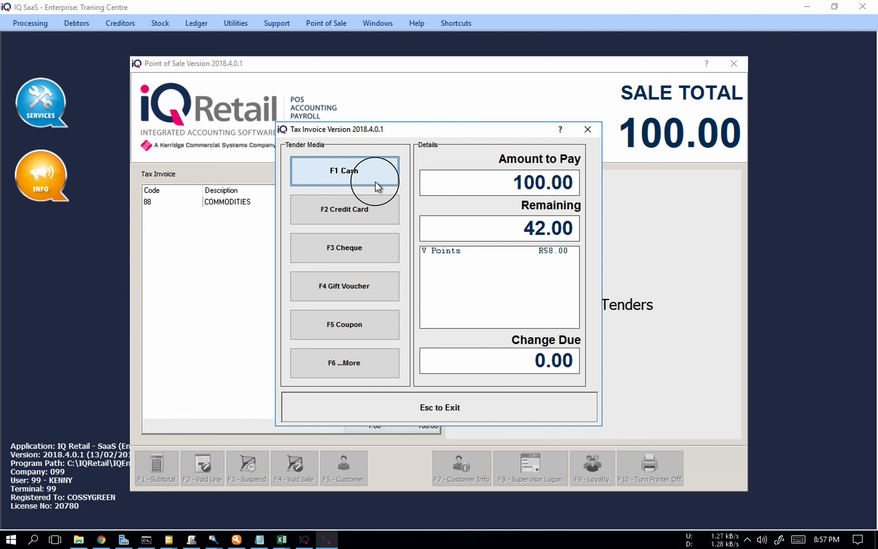
key(Return)
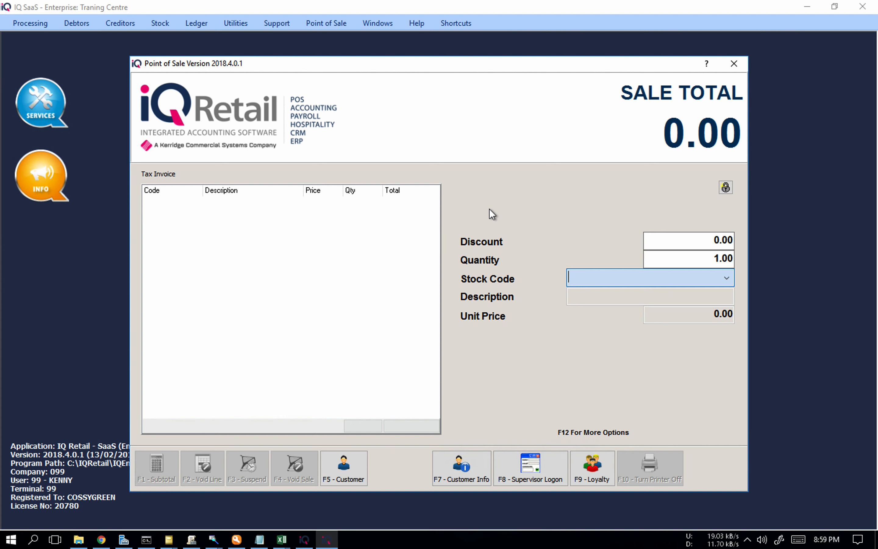
Step: Attach the same loyalty customer to another new sale using the loyalty account number
click(601, 459)
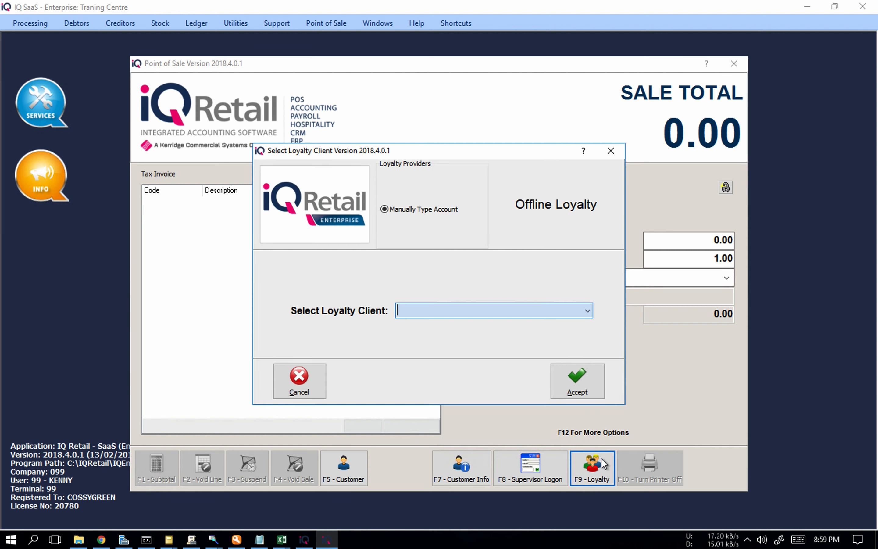
text(010)
key(BackSpace)
key(BackSpace)
key(BackSpace)
key(Escape)
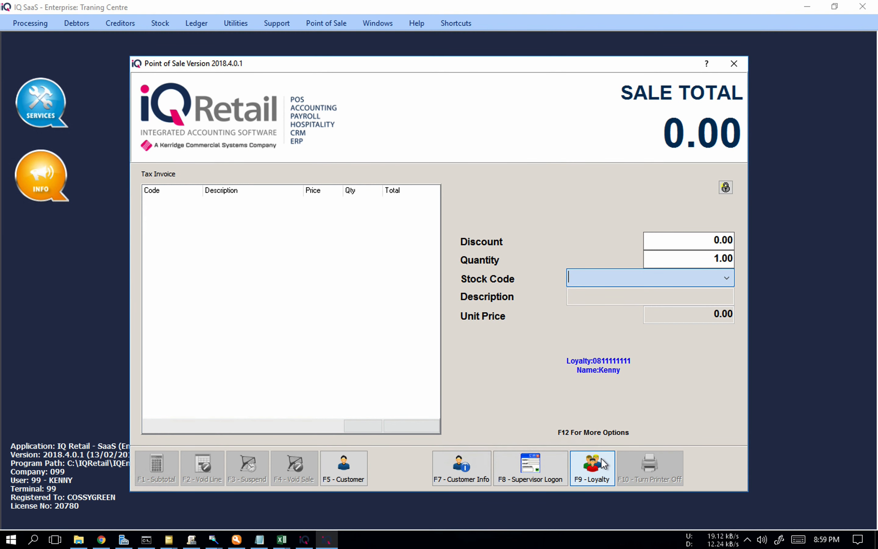